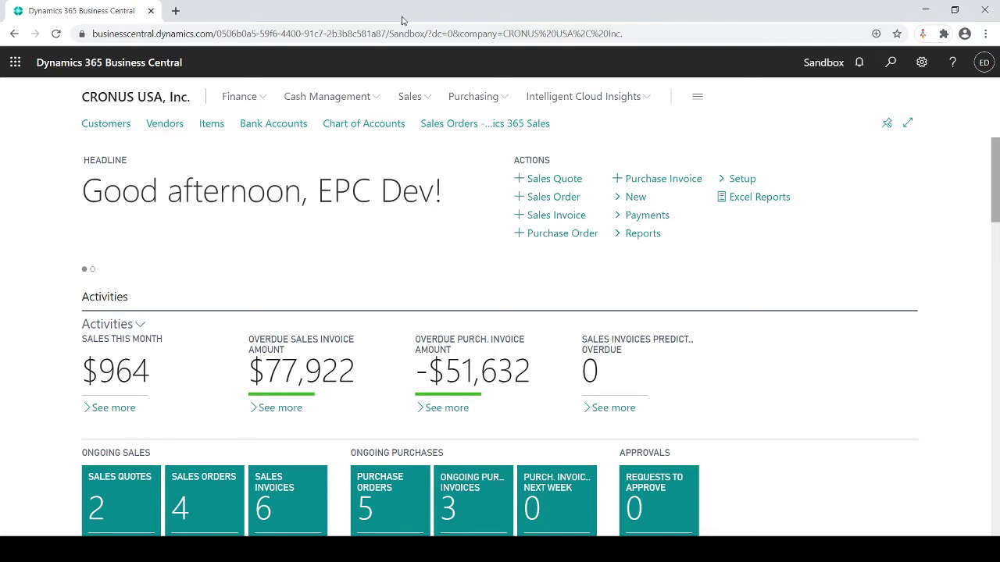
# - Search for 'deposit', open the Deposits list and create a new deposit
pyautogui.click(890, 63)
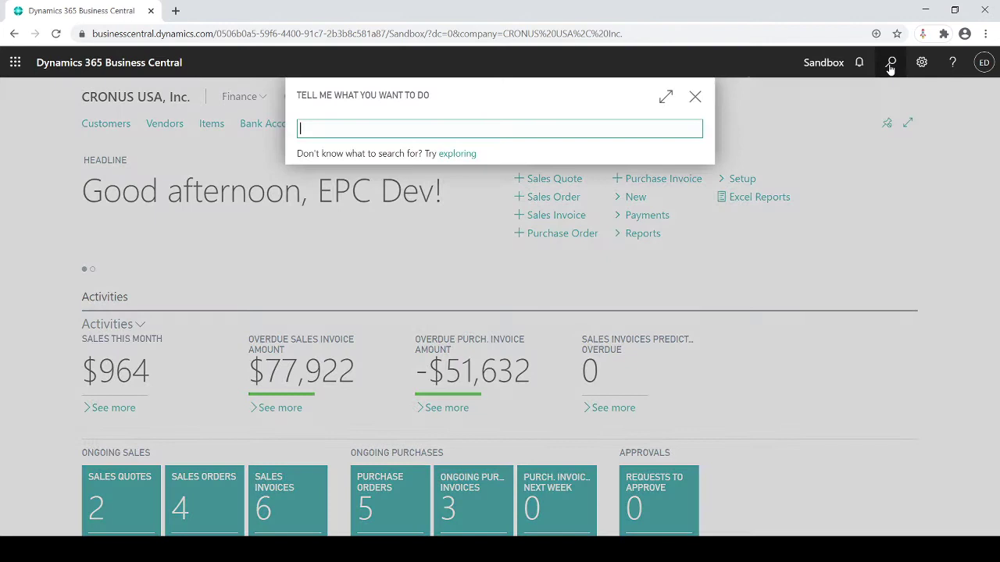
pyautogui.write('deposit')
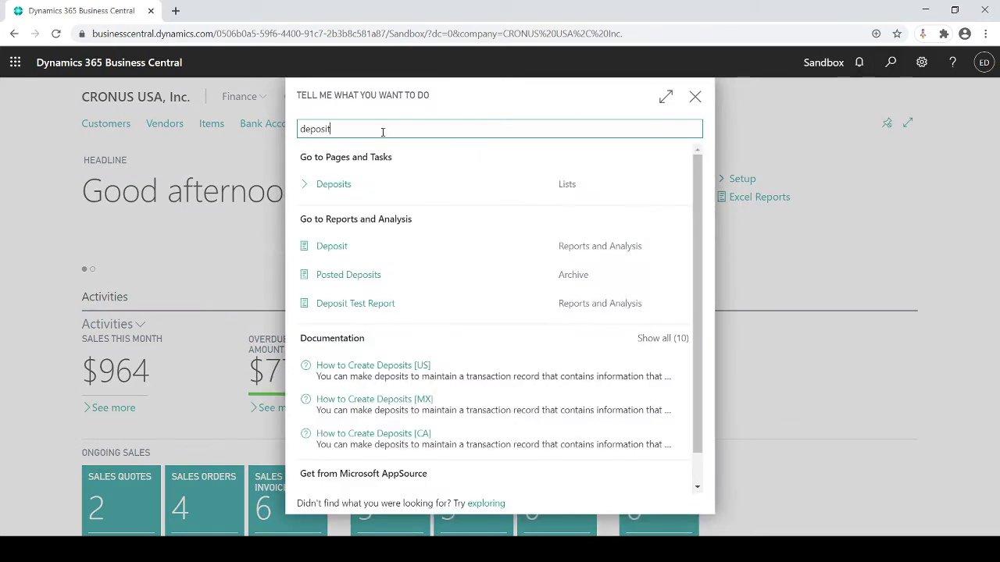
pyautogui.click(332, 182)
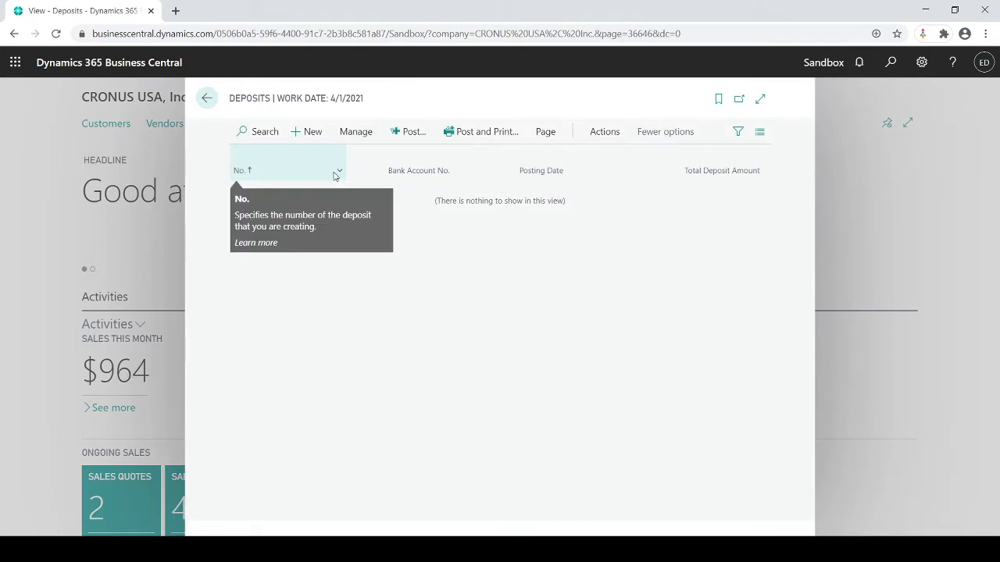
pyautogui.click(316, 132)
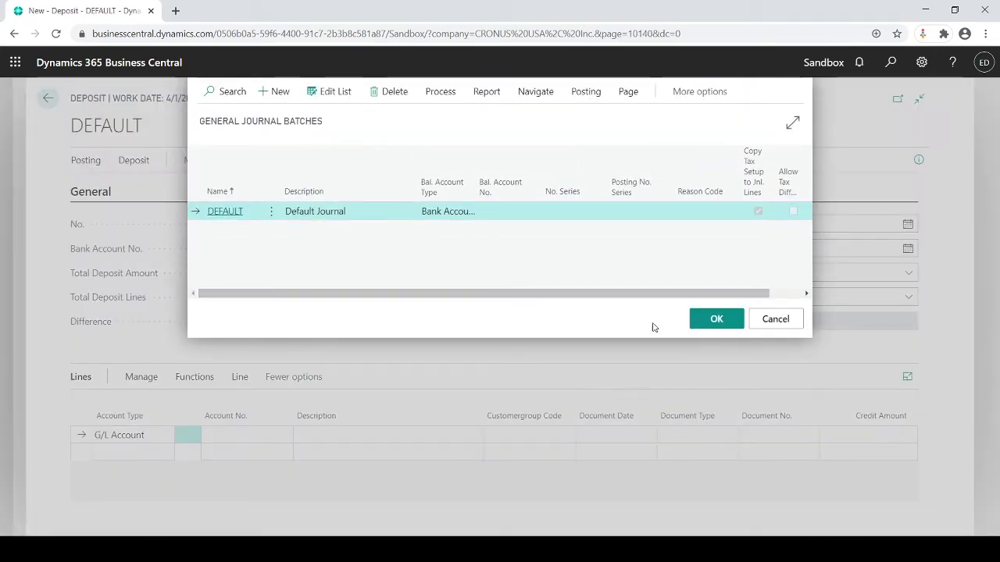
# - Accept the DEFAULT journal batch and set the deposit's bank account to CHECKING
pyautogui.click(699, 319)
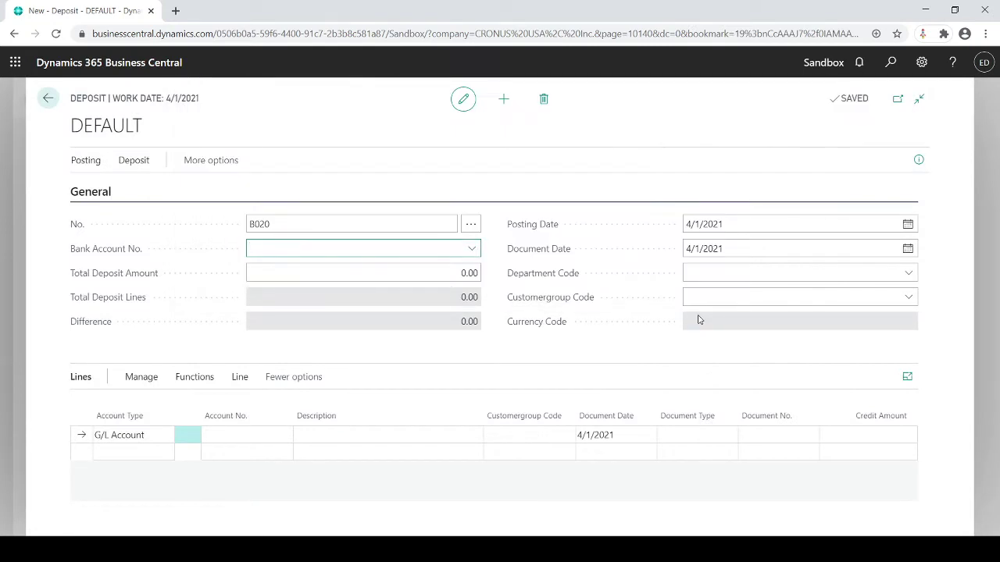
pyautogui.click(471, 250)
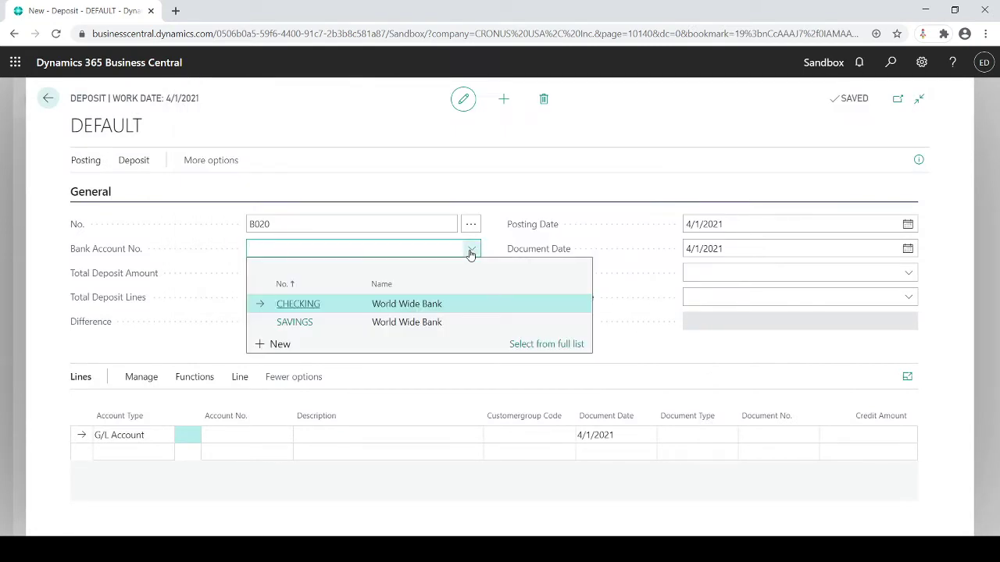
pyautogui.click(295, 307)
# - Enter a 6,379.96 total deposit amount and set posting and document dates to 10/27/2020
pyautogui.click(357, 276)
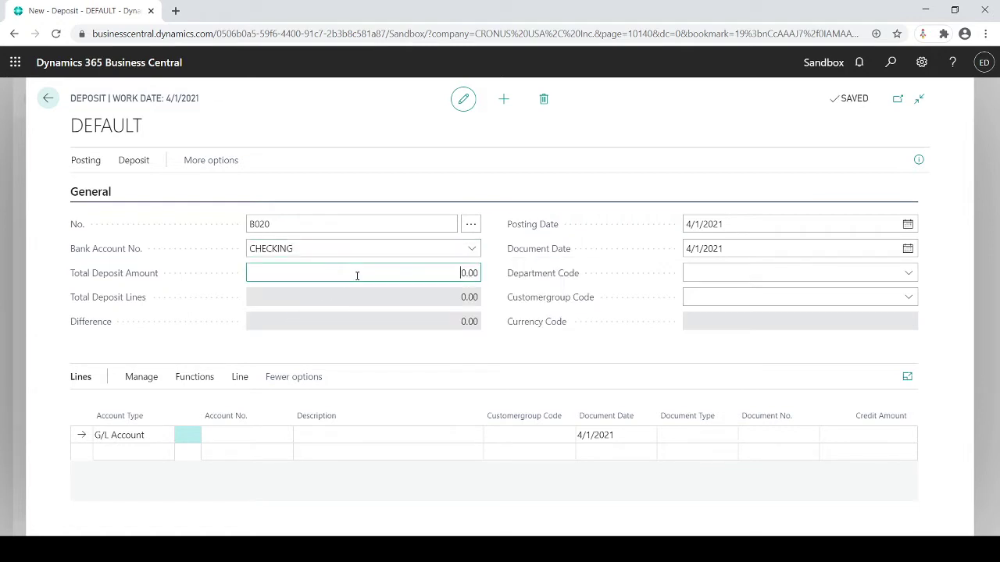
pyautogui.moveTo(394, 269); pyautogui.dragTo(489, 277)
pyautogui.write('6,379.96')
pyautogui.press('Tab')
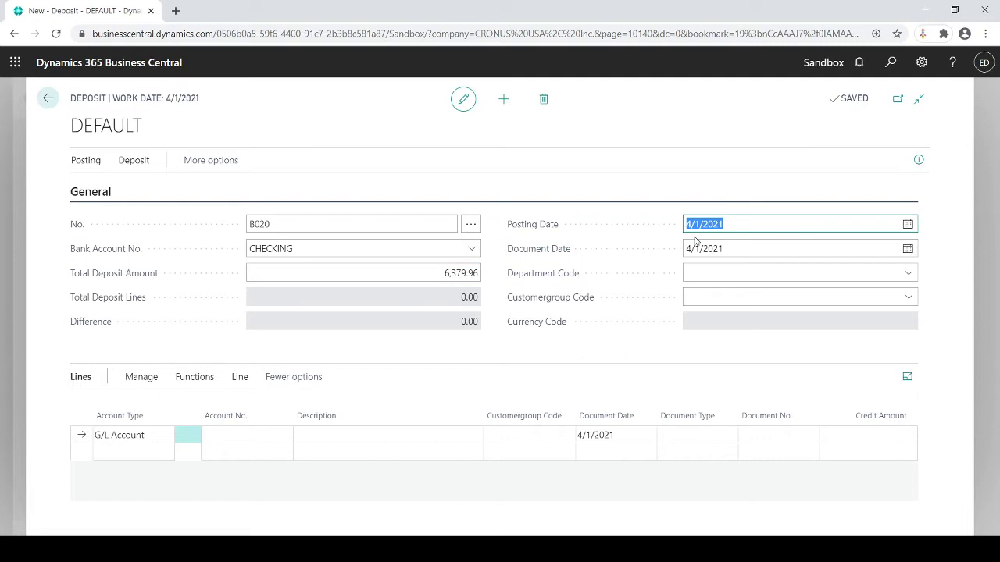
pyautogui.write('t')
pyautogui.press('Tab')
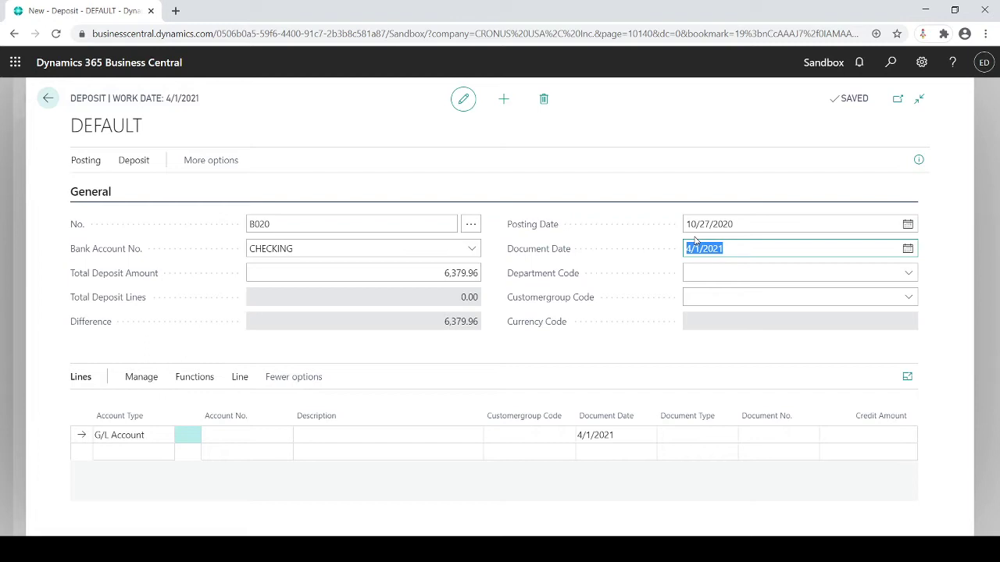
pyautogui.write('10/27/2020')
pyautogui.press('Tab')
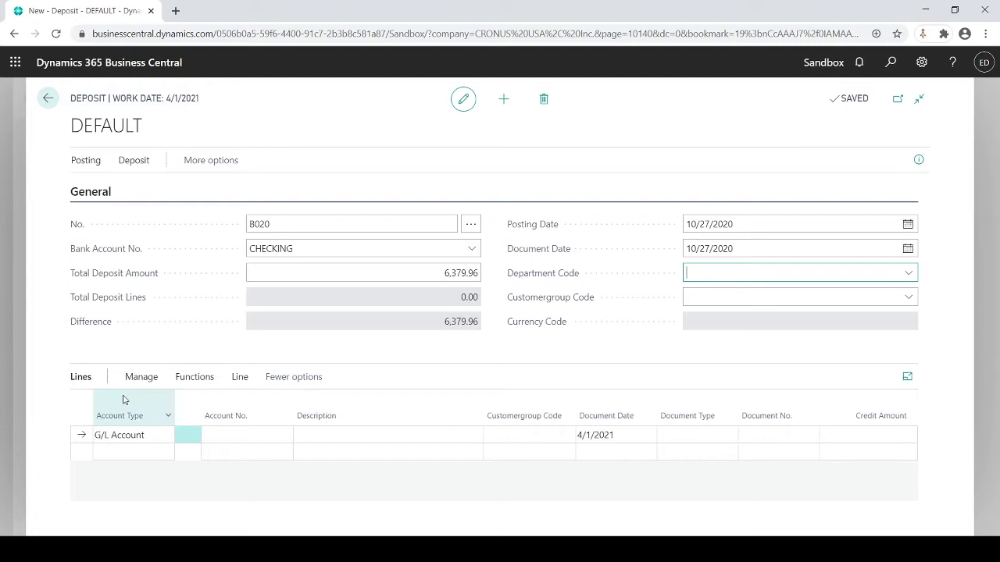
# - Make the first deposit line a Customer line for customer 20000 Trey Research
pyautogui.click(146, 436)
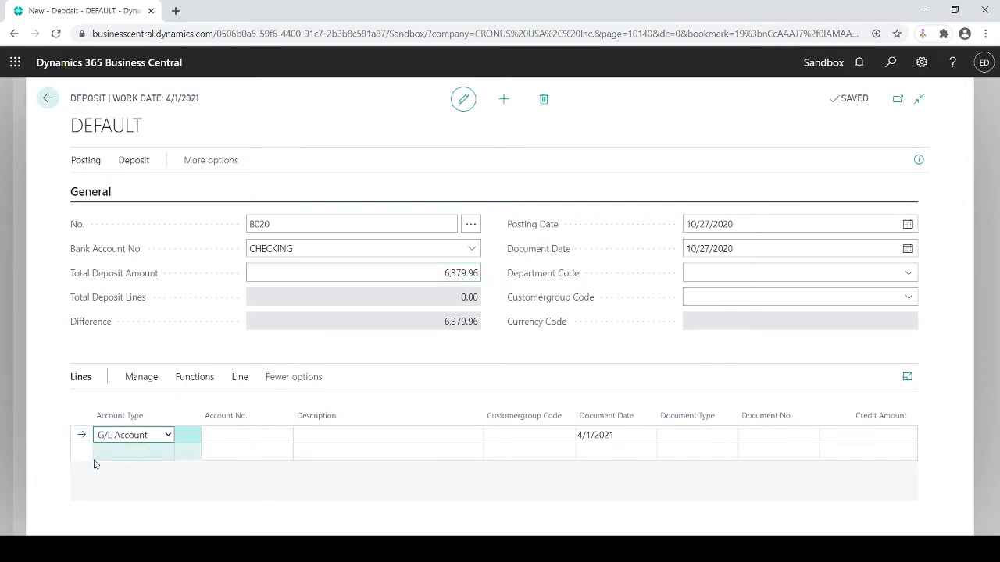
pyautogui.press('c')
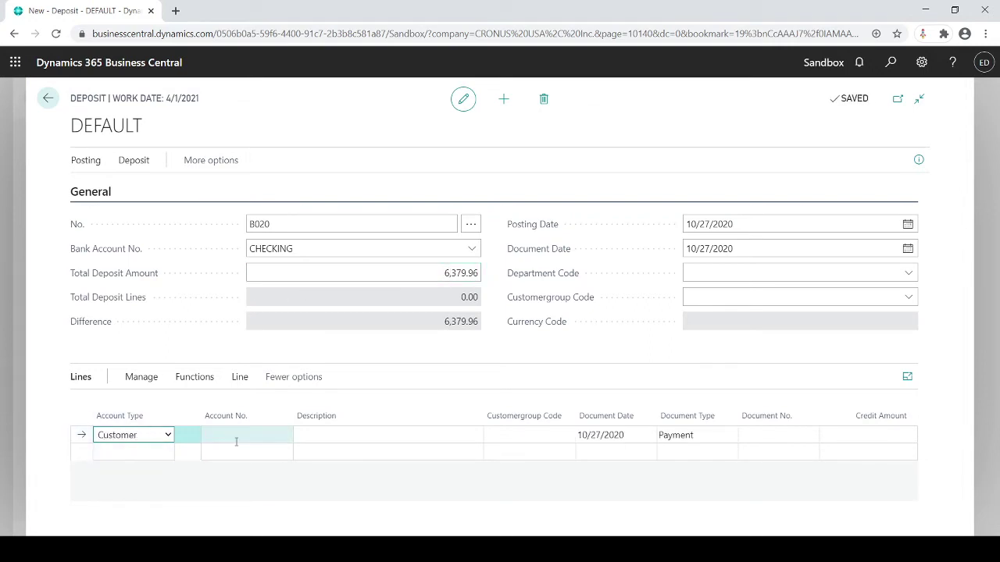
pyautogui.click(237, 436)
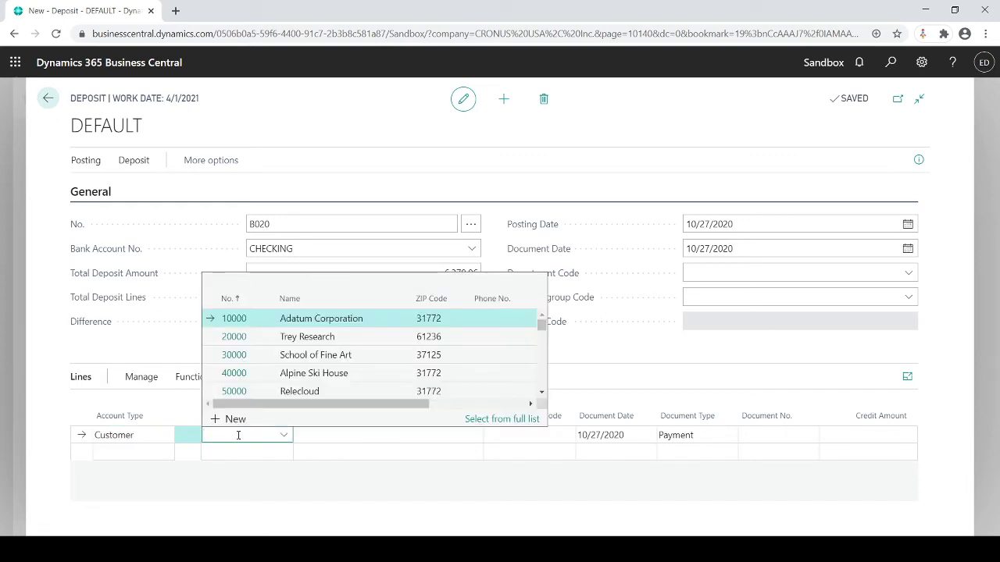
pyautogui.write('20000')
pyautogui.press('Tab')
pyautogui.press('Tab')
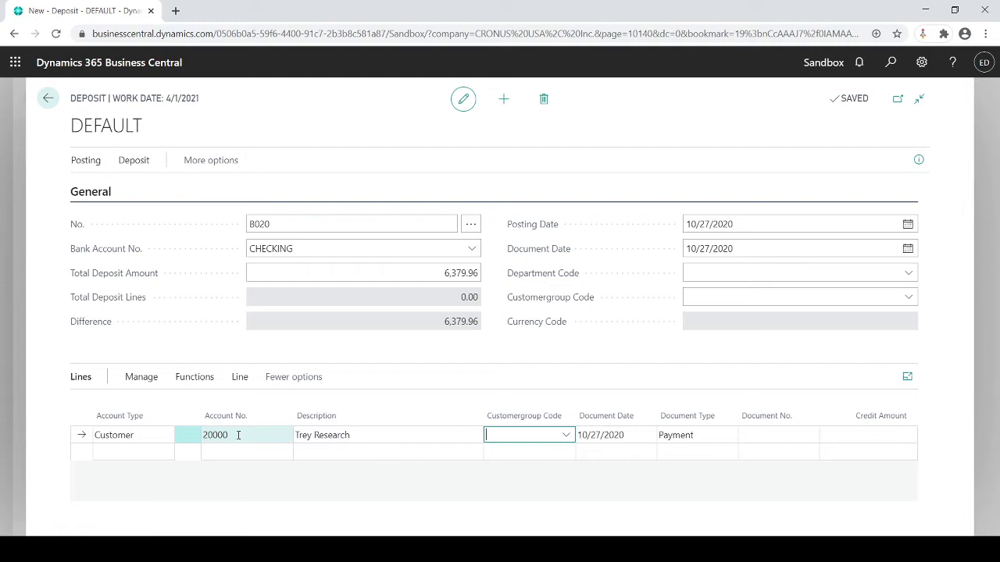
pyautogui.press('Tab')
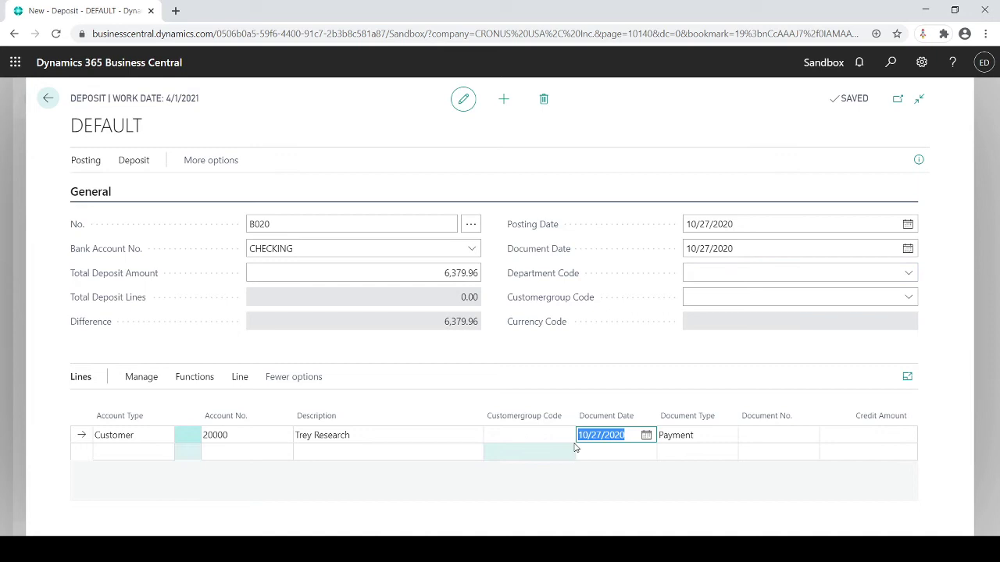
# - Give the line document type Payment, document number 1562564 and credit amount 2063.04
pyautogui.click(703, 442)
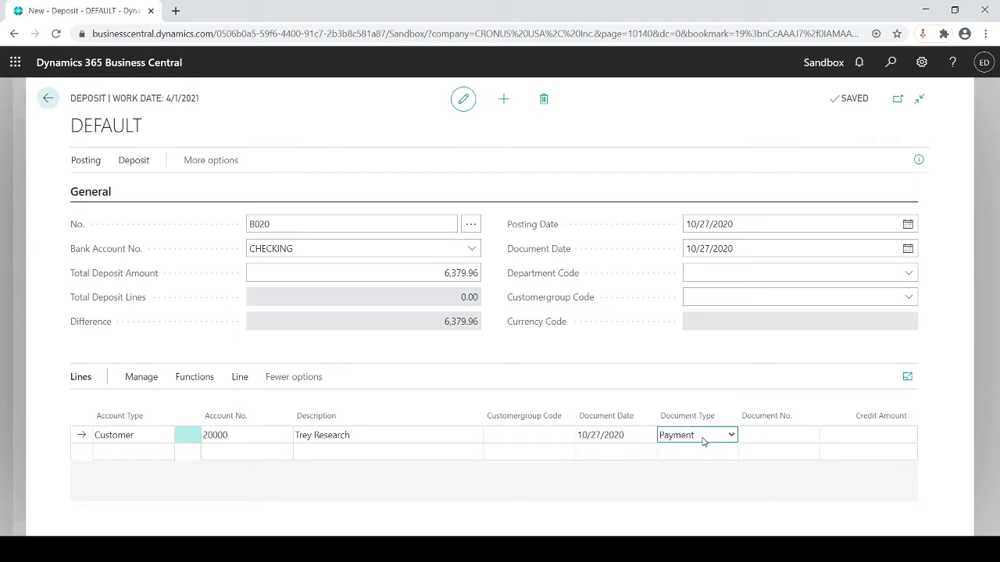
pyautogui.click(756, 435)
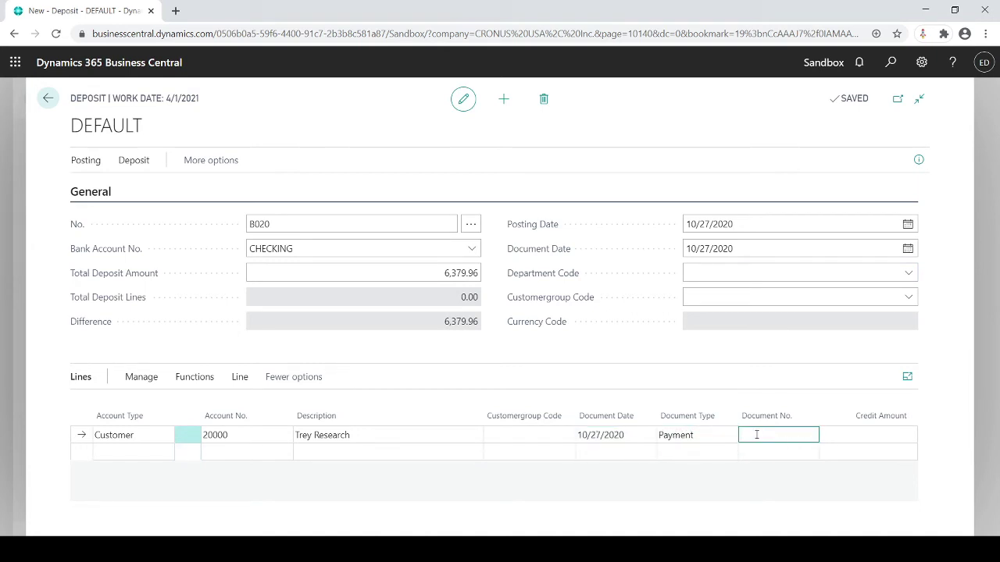
pyautogui.write('1562564')
pyautogui.press('Tab')
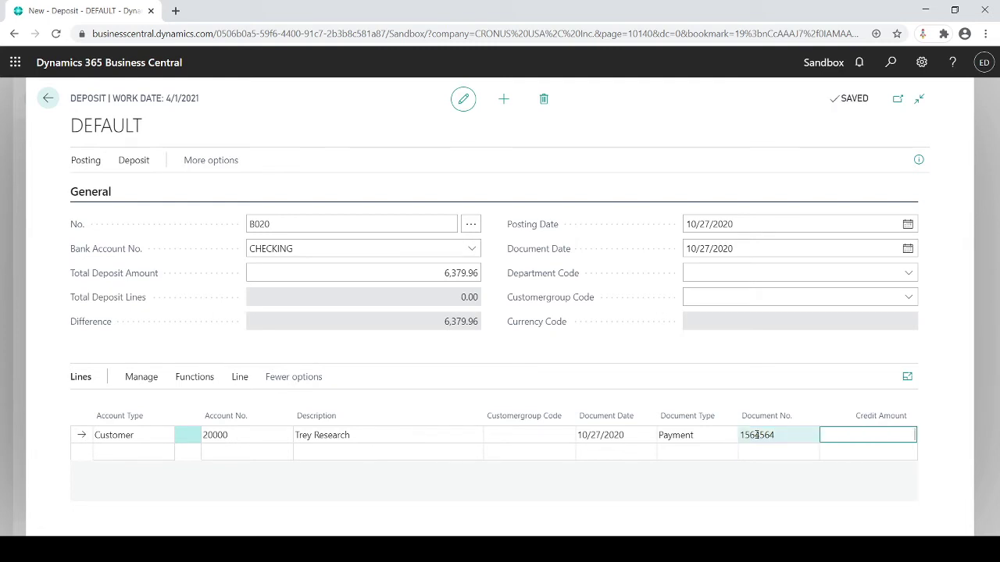
pyautogui.write('2063.04')
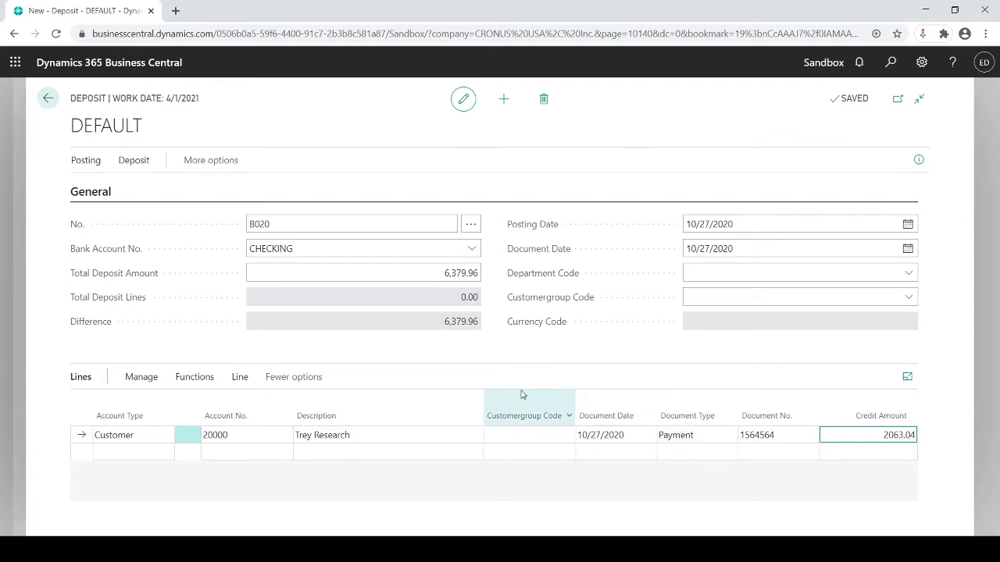
# - Set the Applies-to ID on invoices PS-INV103195 and PS-INV103215 for Trey Research's payment
pyautogui.click(206, 378)
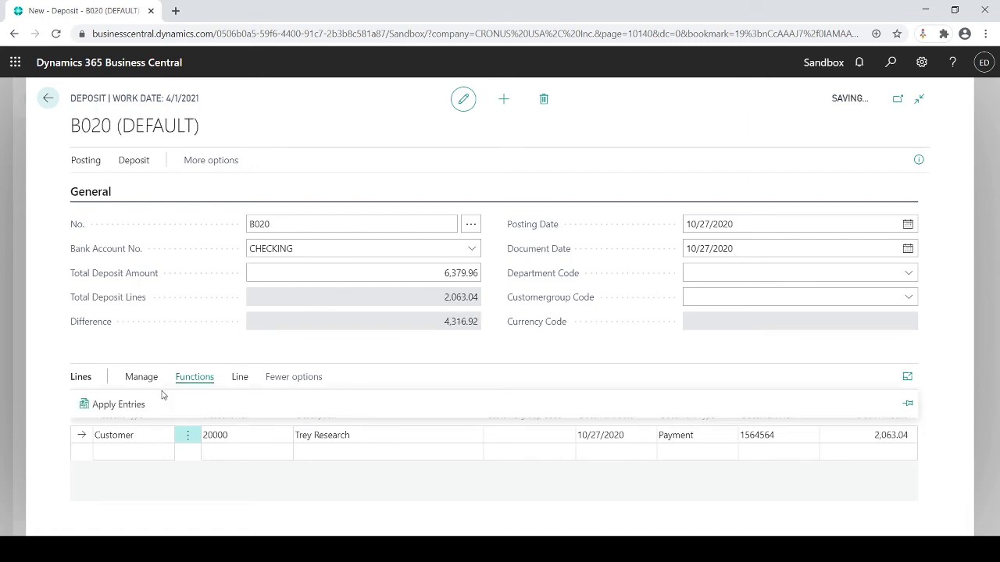
pyautogui.click(134, 403)
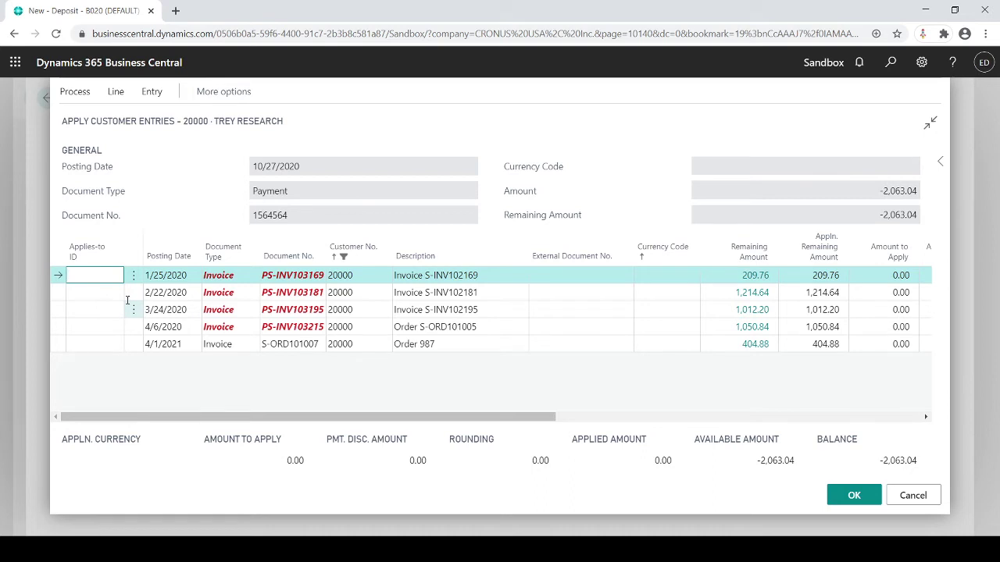
pyautogui.click(128, 329)
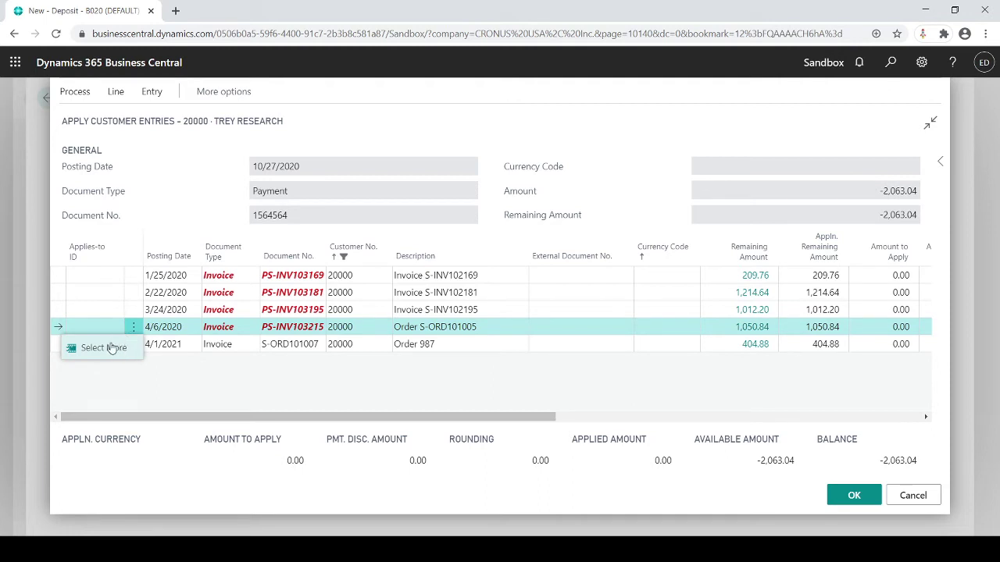
pyautogui.click(111, 348)
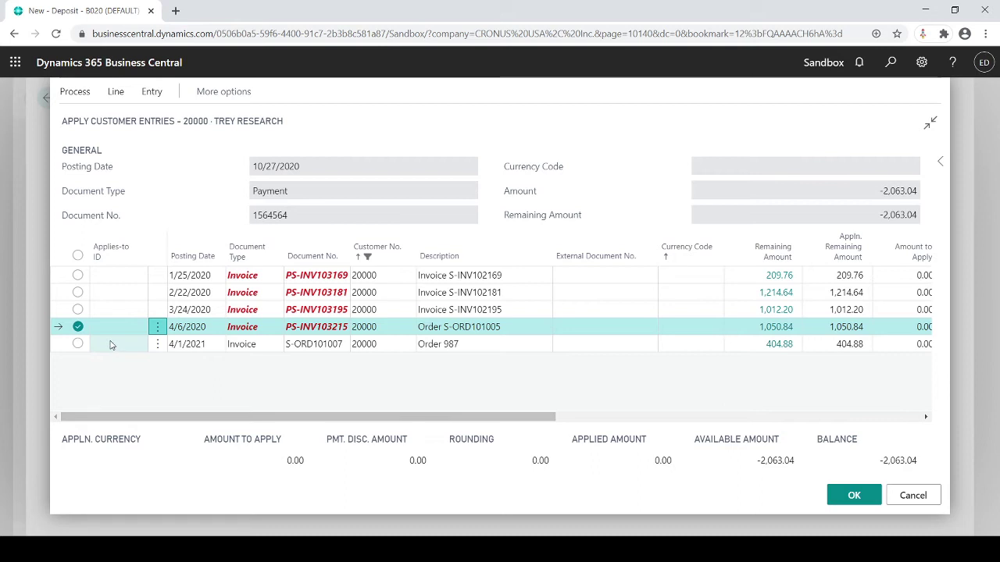
pyautogui.click(78, 311)
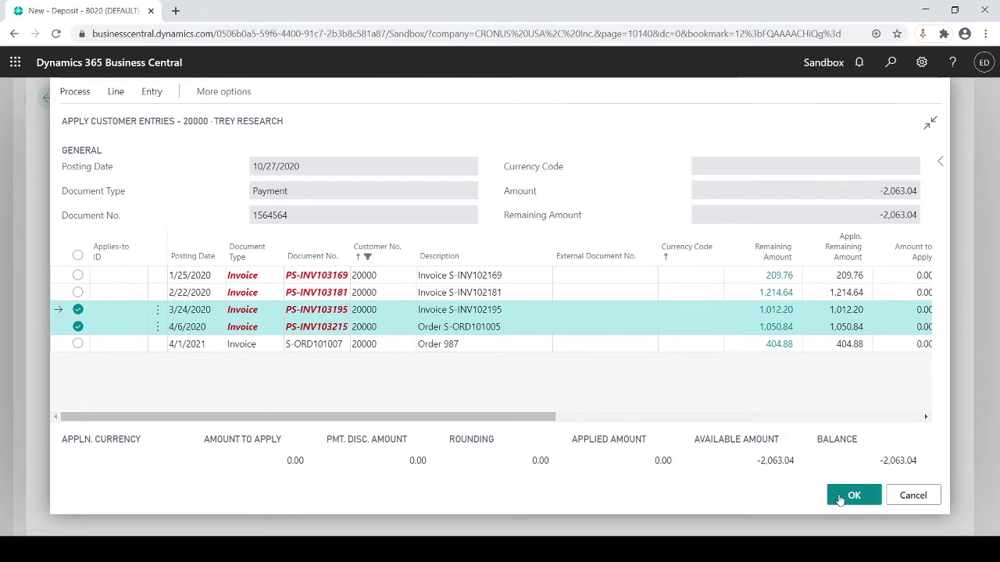
pyautogui.click(75, 93)
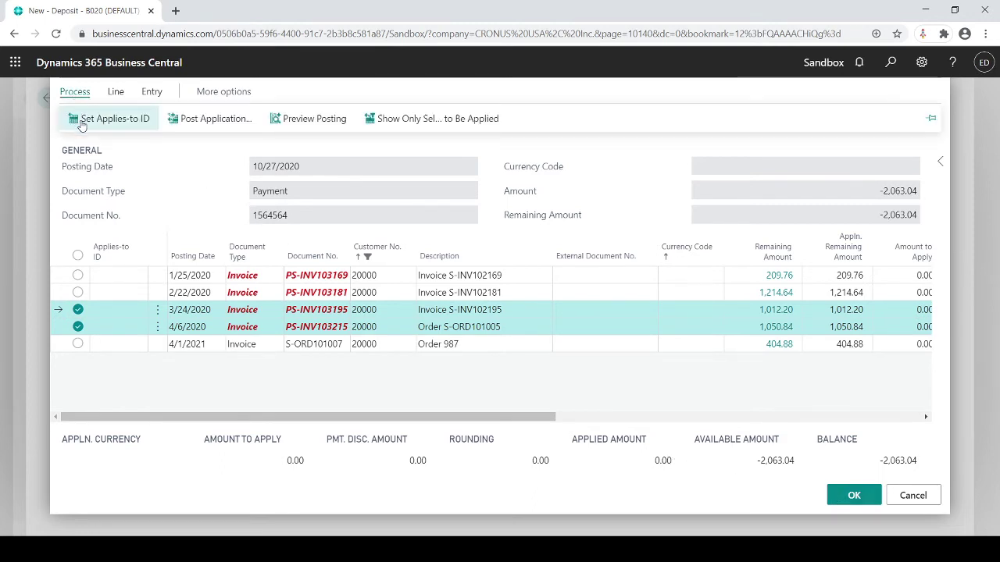
pyautogui.click(106, 124)
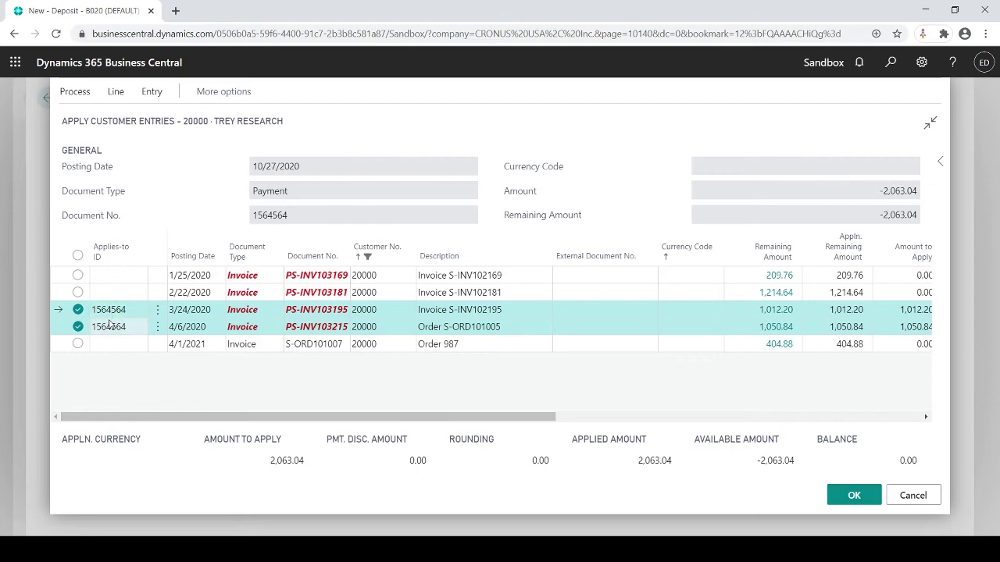
pyautogui.click(853, 496)
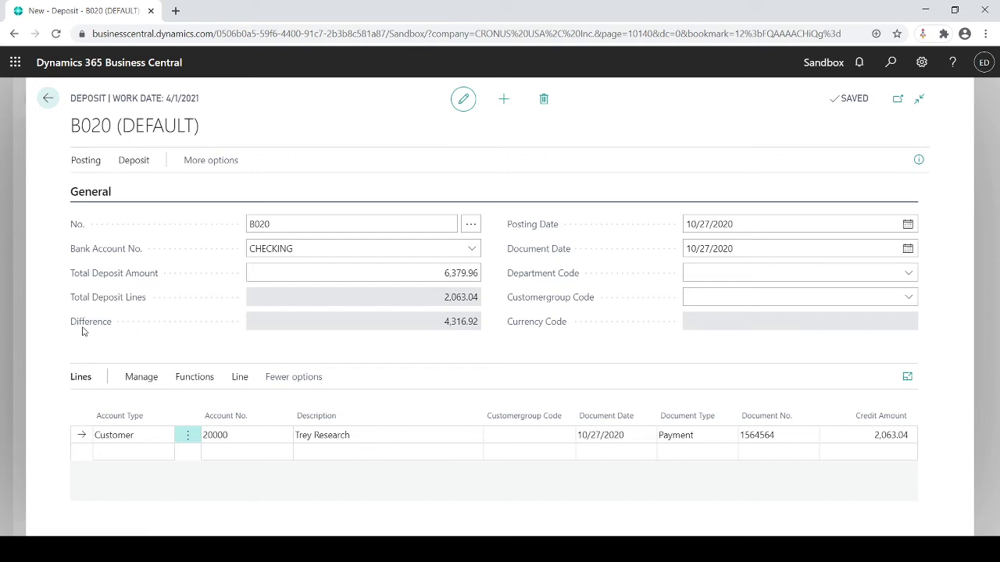
# - Add a line for customer 40000 Alpine Ski House, document 11214849, crediting 4316.92
pyautogui.click(121, 453)
pyautogui.click(212, 455)
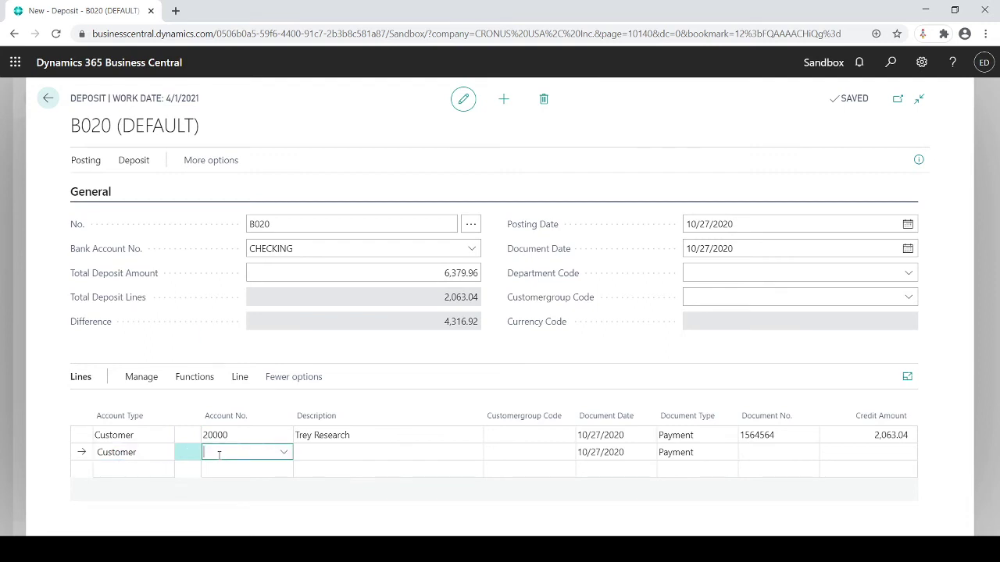
pyautogui.click(239, 390)
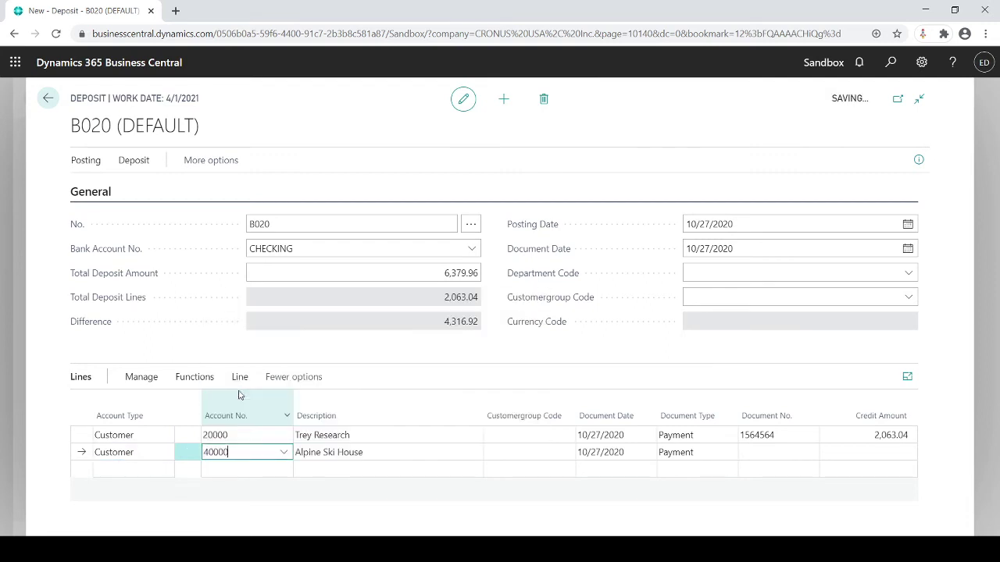
pyautogui.click(747, 447)
pyautogui.write('11214849')
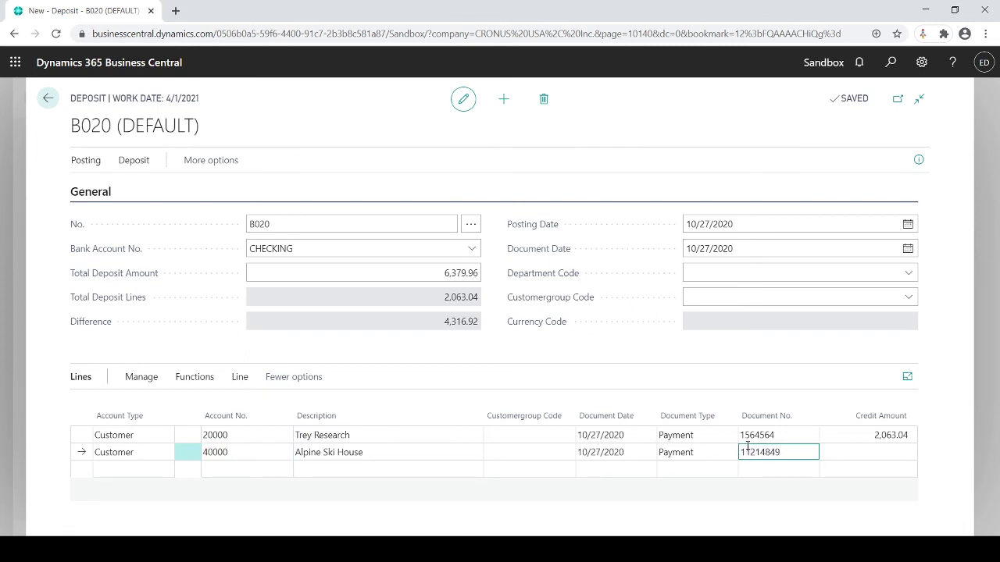
pyautogui.press('Tab')
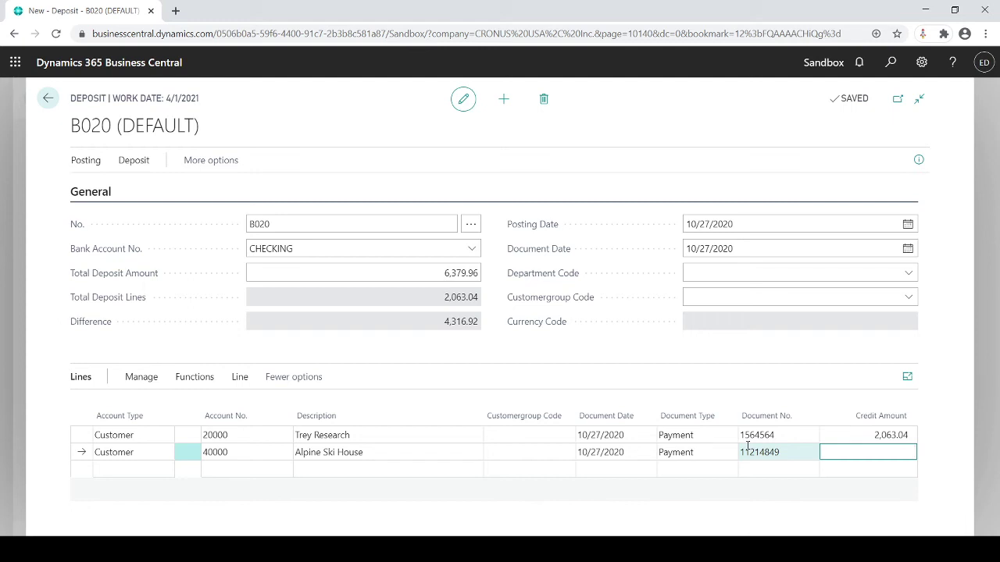
pyautogui.write('4316.92')
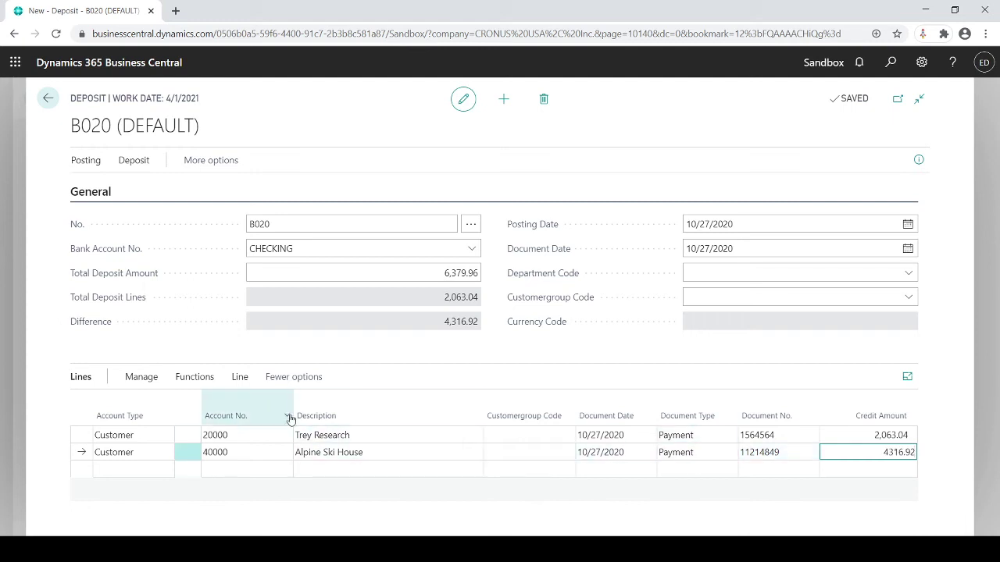
# - Set the Applies-to ID on invoice PS-INV103180 for the Alpine Ski House payment
pyautogui.click(200, 381)
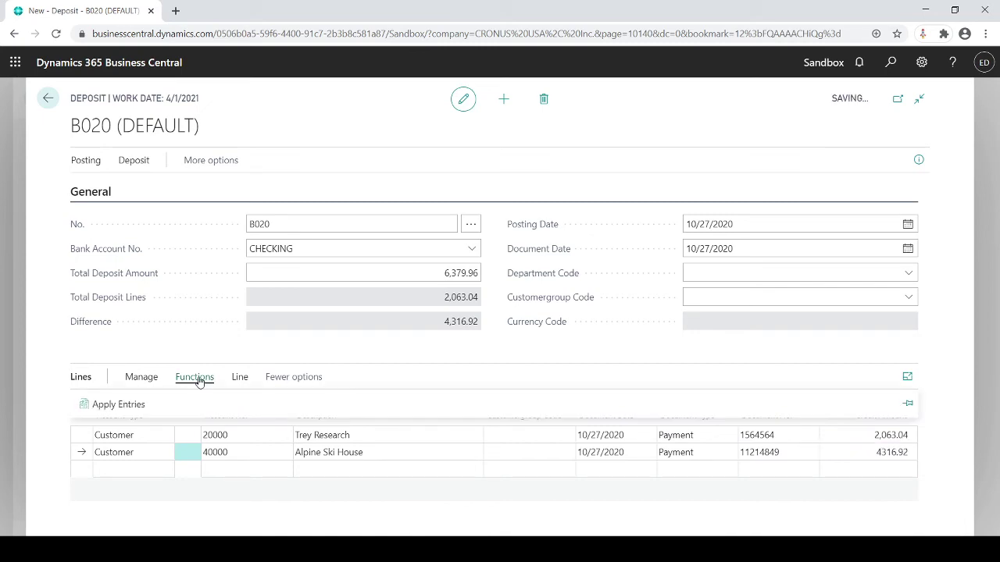
pyautogui.click(143, 406)
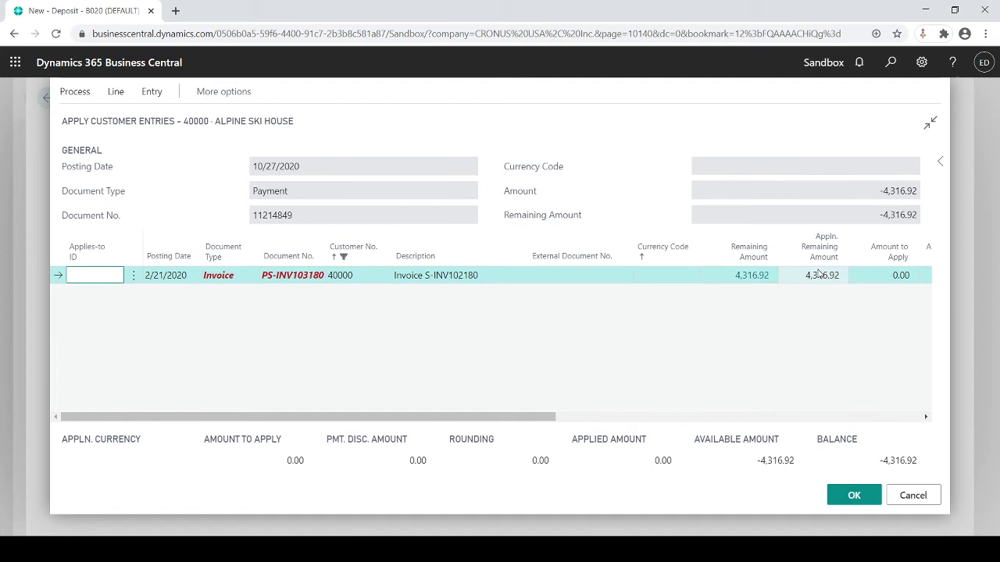
pyautogui.click(86, 94)
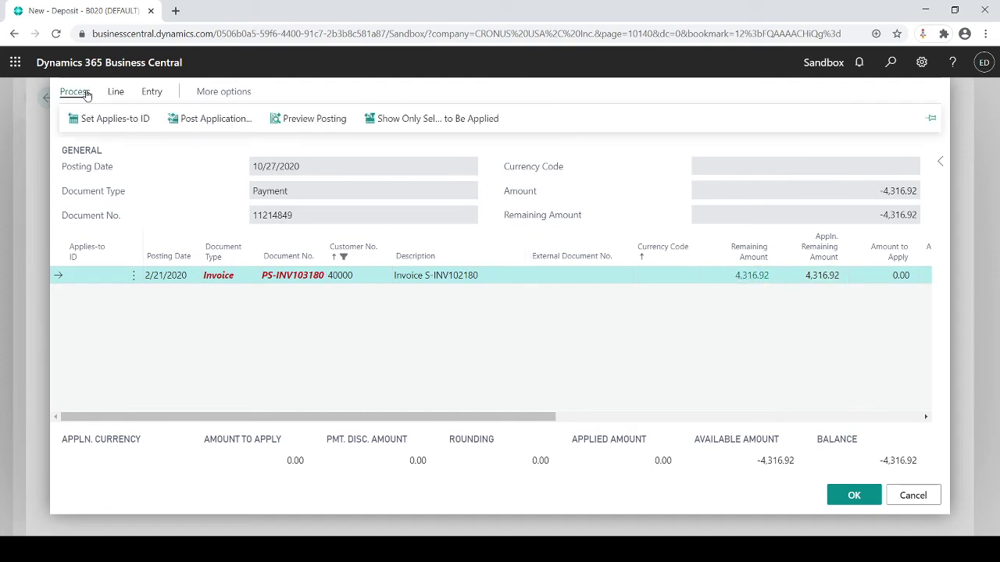
pyautogui.click(104, 119)
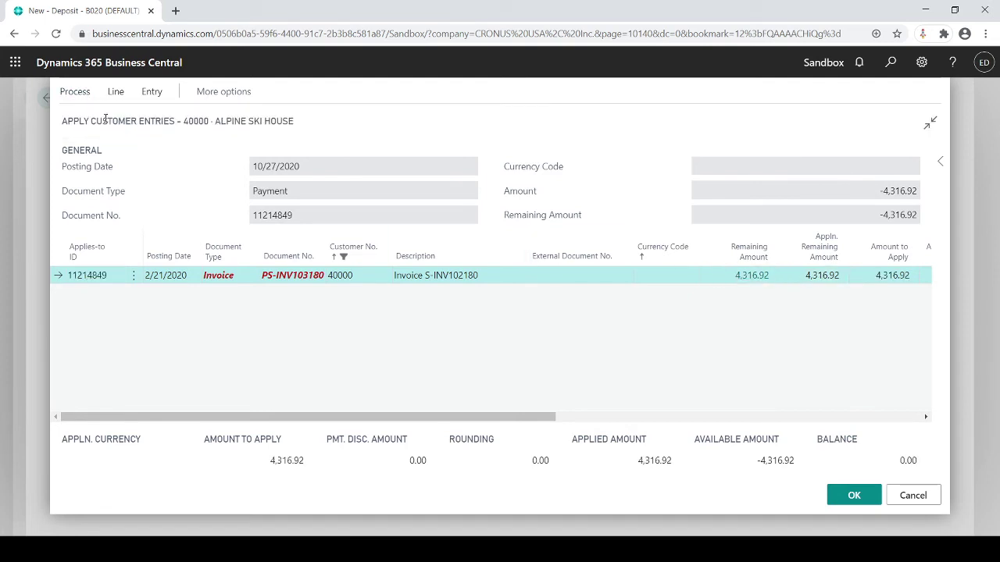
pyautogui.click(838, 497)
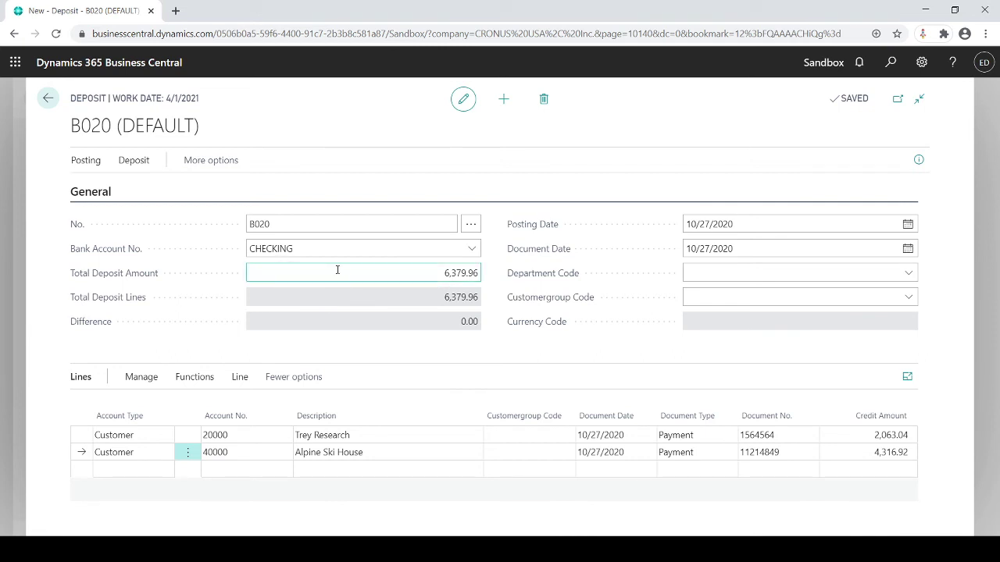
# - Post deposit B020, confirming the prompt, then return to the Role Center
pyautogui.click(390, 275)
pyautogui.click(308, 248)
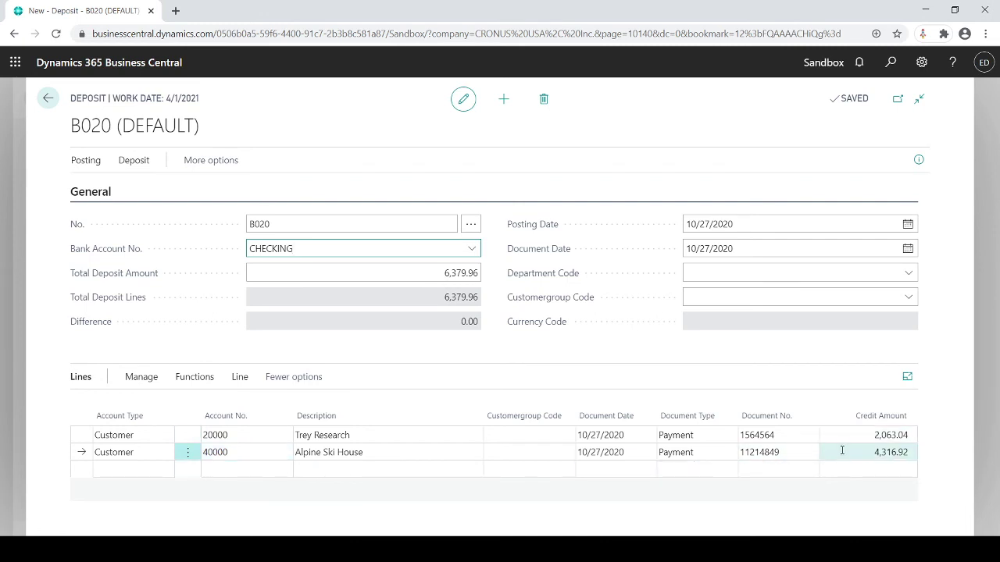
pyautogui.click(95, 166)
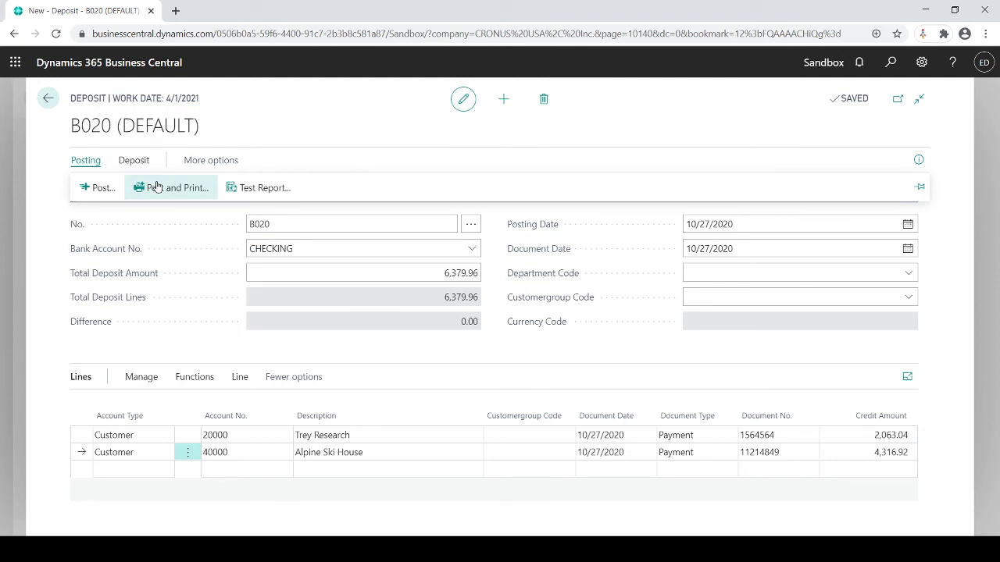
pyautogui.click(100, 188)
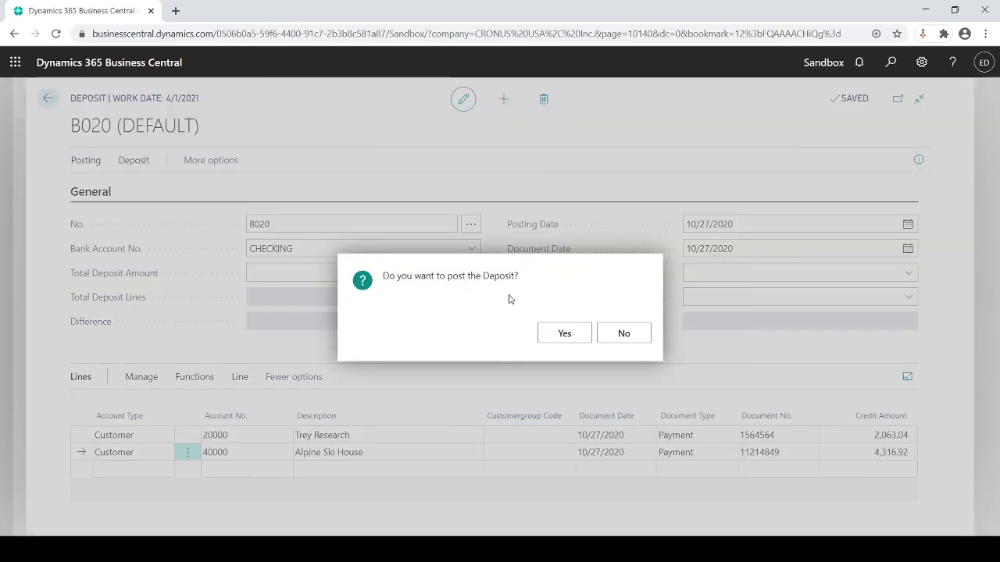
pyautogui.click(556, 342)
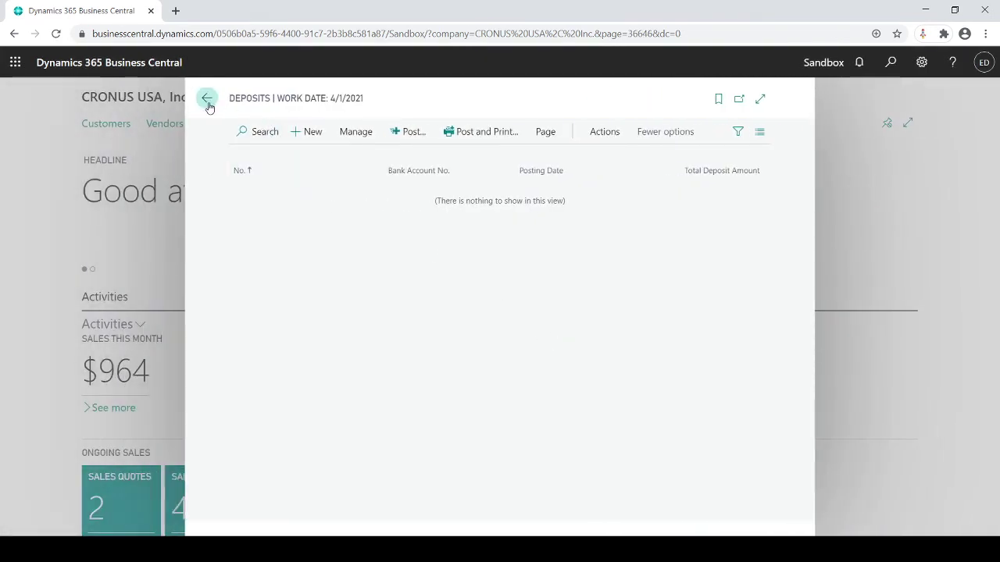
pyautogui.click(207, 99)
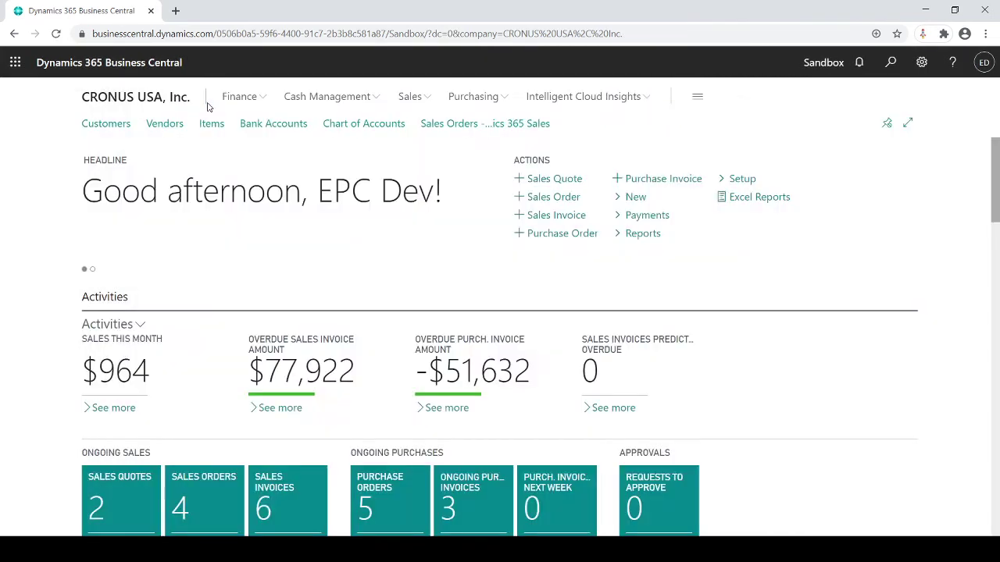
# - Open customer 40000 Alpine Ski House and drill into its balance ledger entries
pyautogui.click(115, 131)
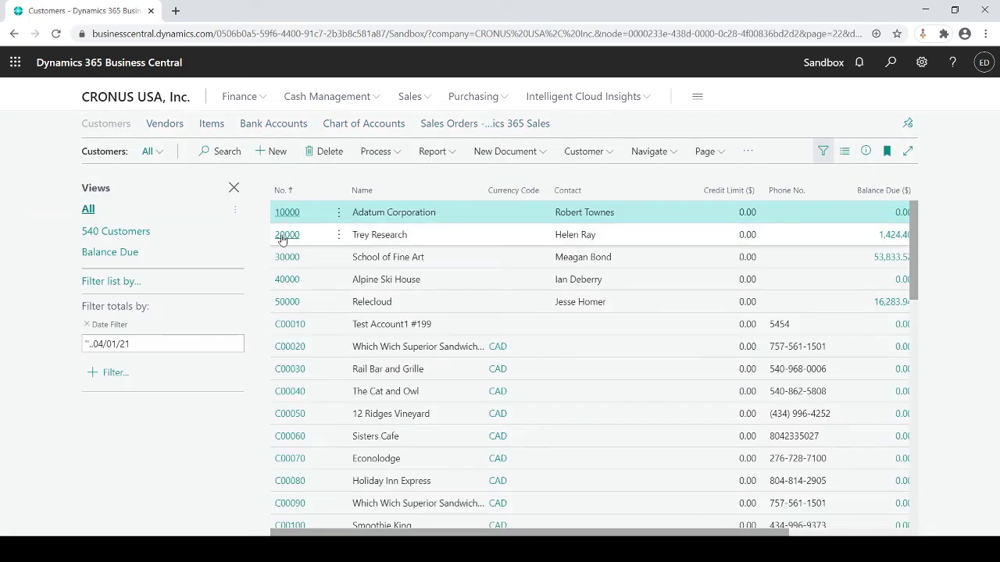
pyautogui.click(282, 279)
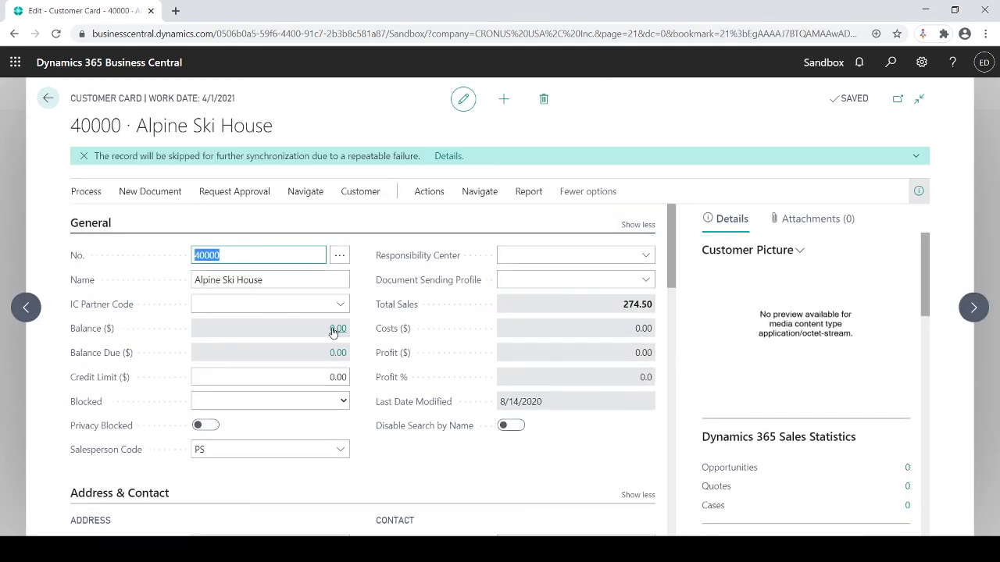
pyautogui.click(336, 328)
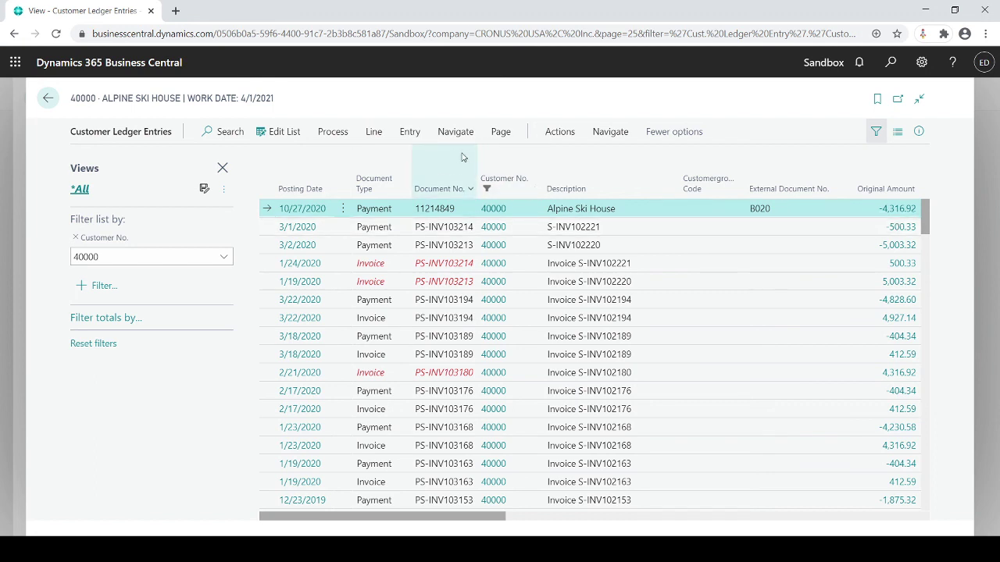
# - Review payment 11214849's applied entries showing invoice PS-INV103180, then go back to Customers
pyautogui.click(412, 133)
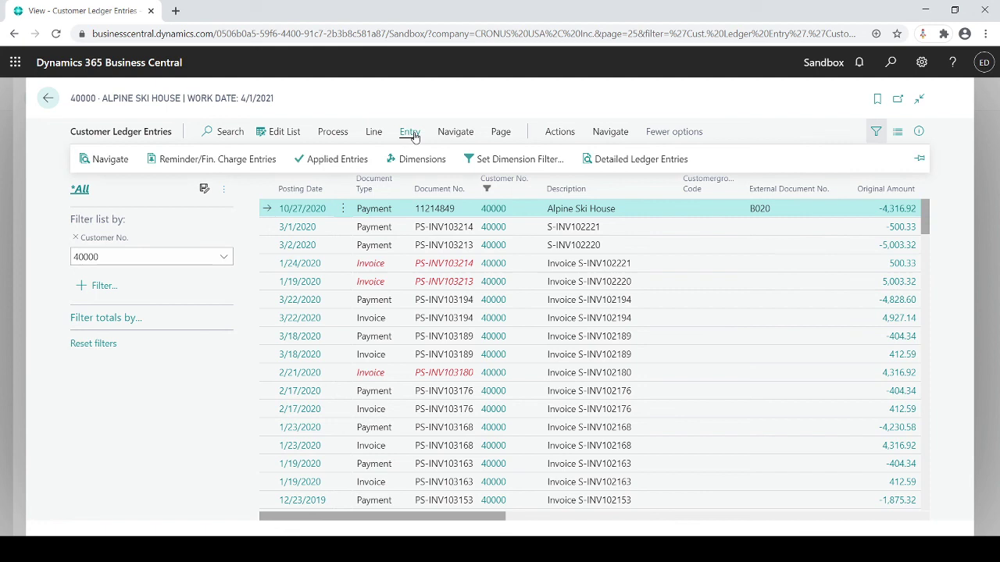
pyautogui.click(352, 160)
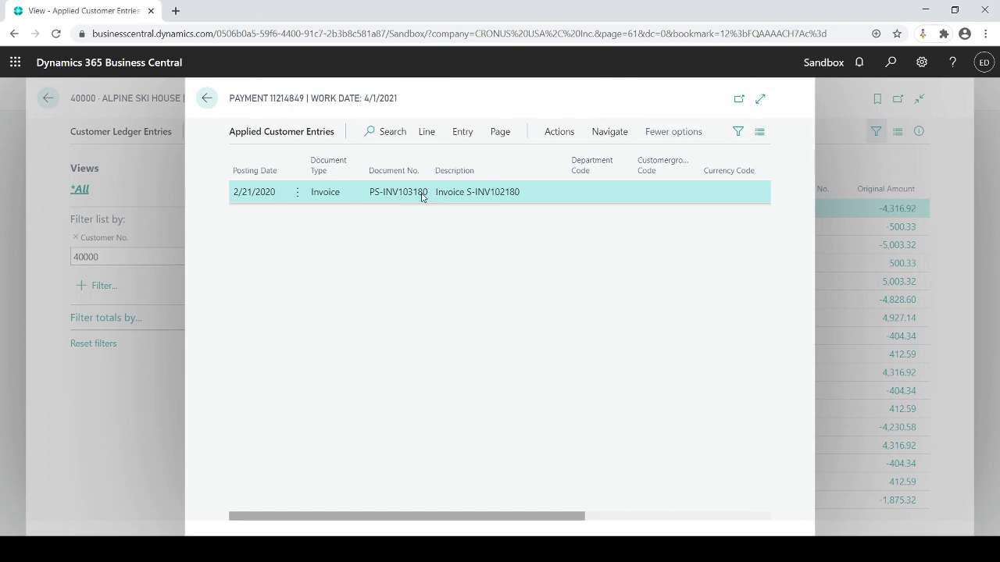
pyautogui.click(207, 99)
pyautogui.click(83, 101)
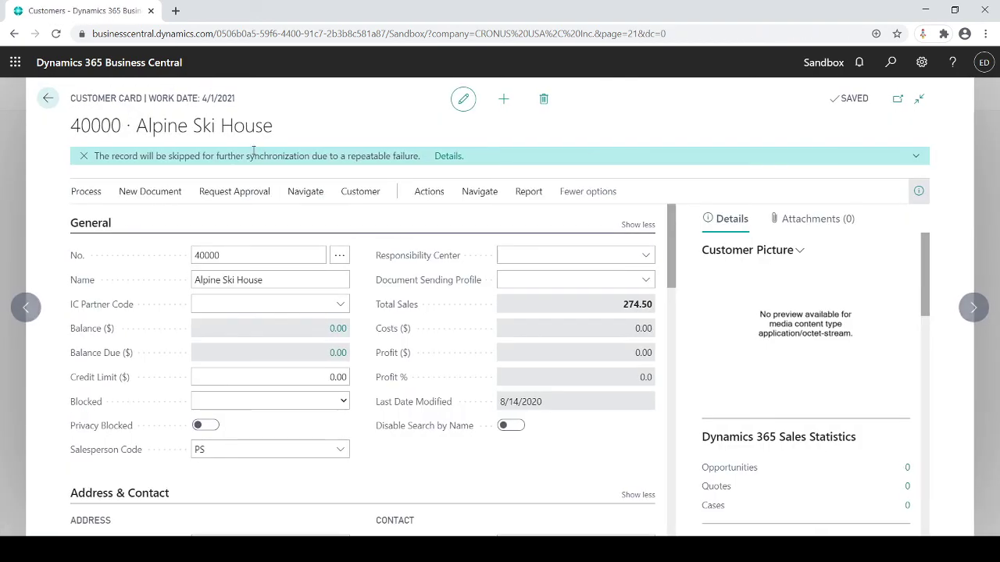
pyautogui.click(47, 98)
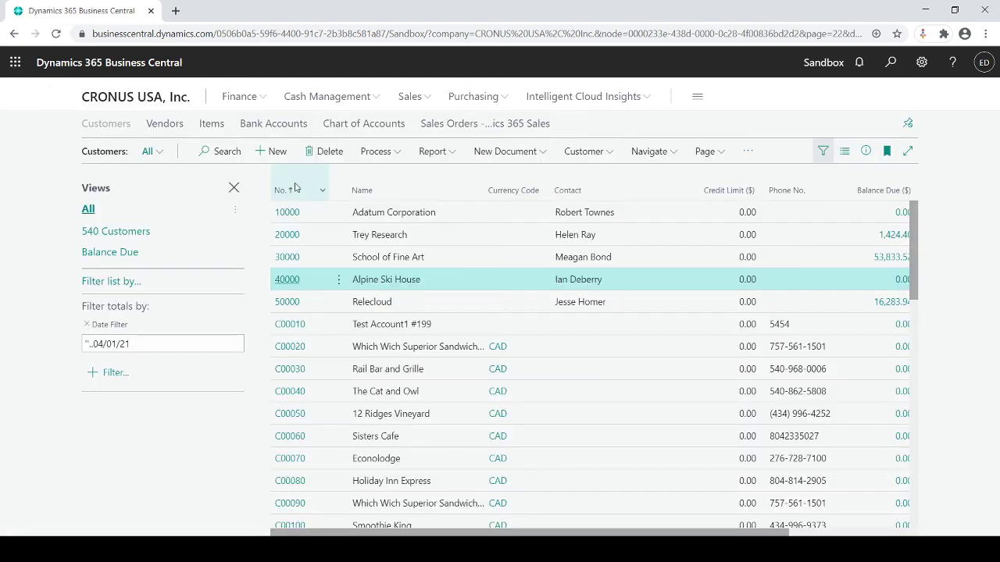